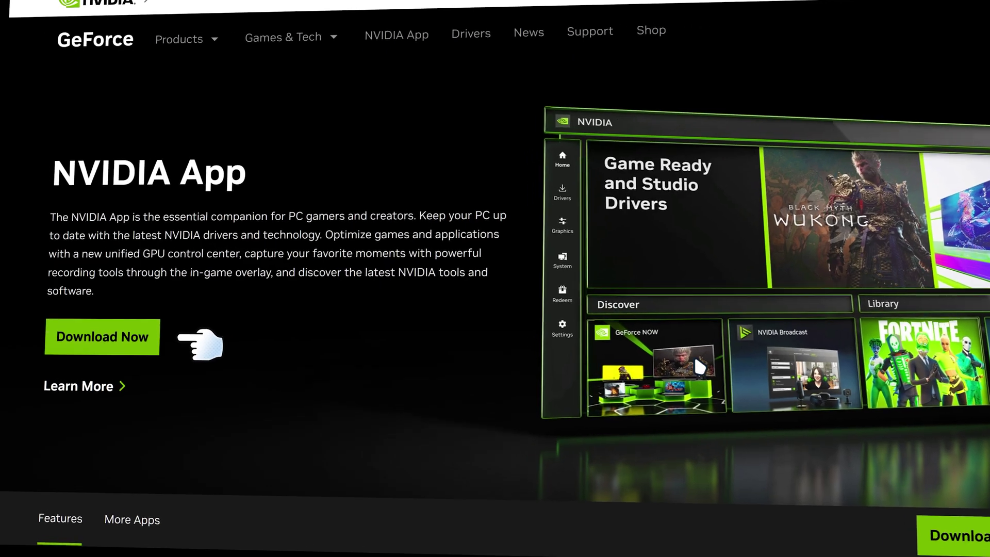
- Download the NVIDIA App installer, NVIDIA_app_v11.0.1.189.exe, and check it in the browser's recent downloads
left_click(143, 351)
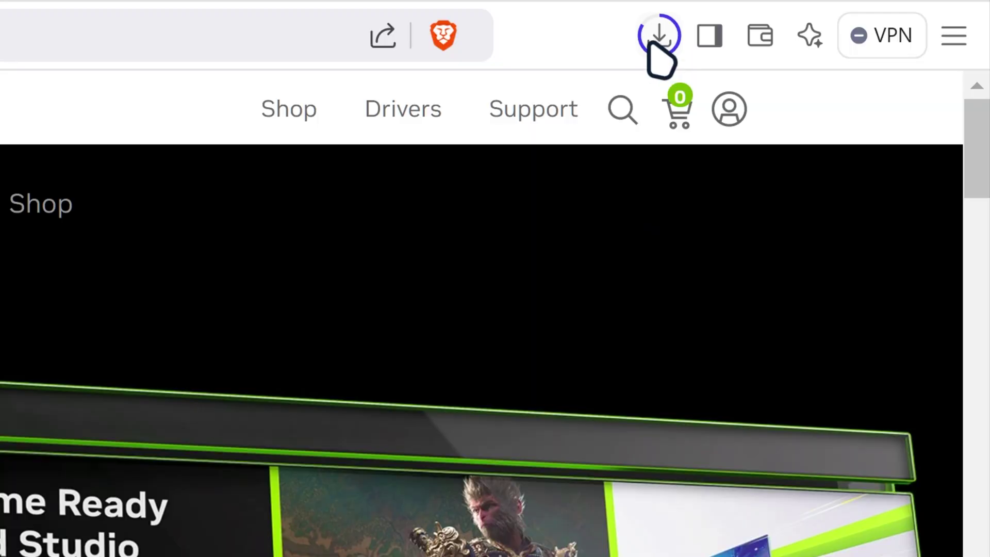
left_click(658, 36)
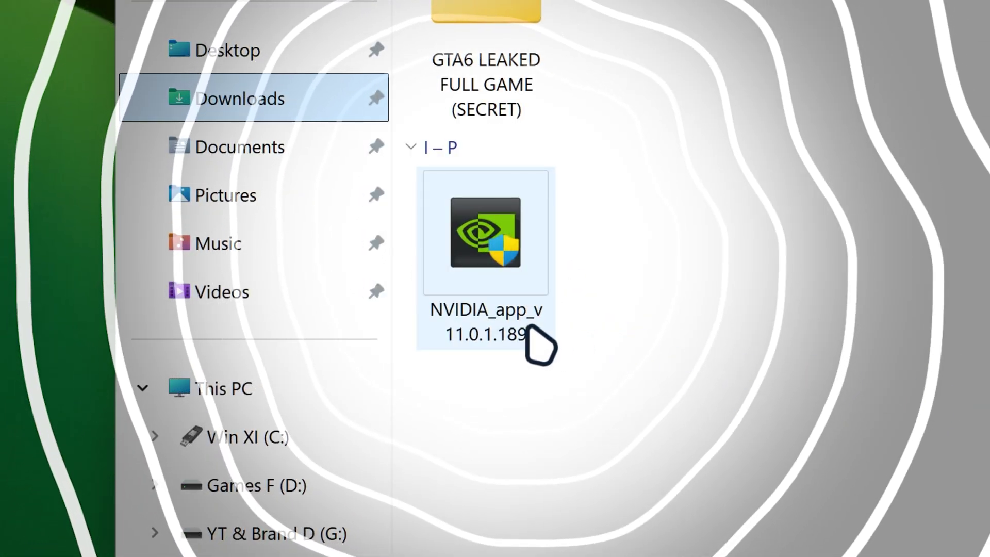
- Run NVIDIA_app_v11.0.1.189.exe from Downloads and accept the licence agreement to start installation
double_click(535, 342)
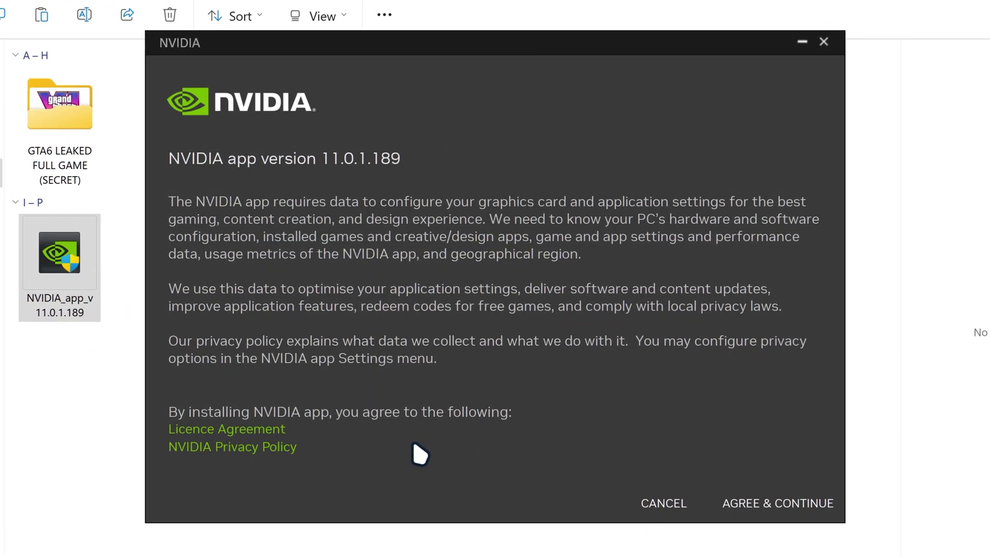
left_click(802, 505)
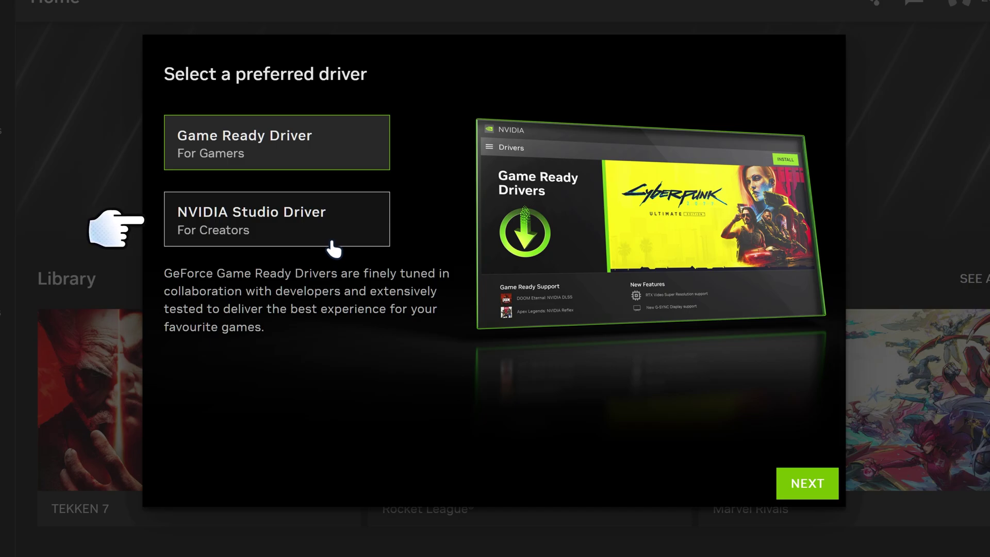
- Pick Game Ready Driver over Studio, keep Optimise and the overlay enabled, and finish first-run setup
left_click(332, 241)
left_click(306, 155)
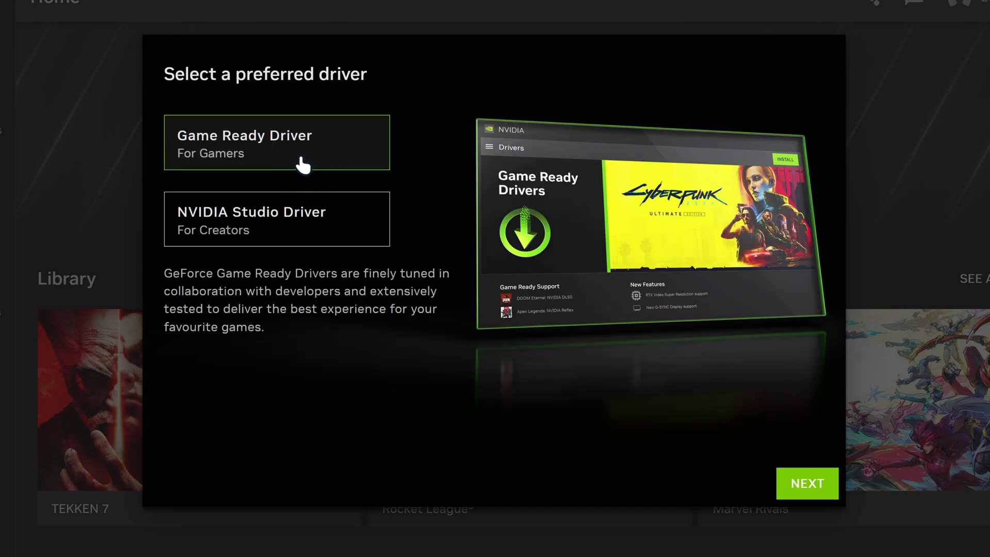
left_click(788, 489)
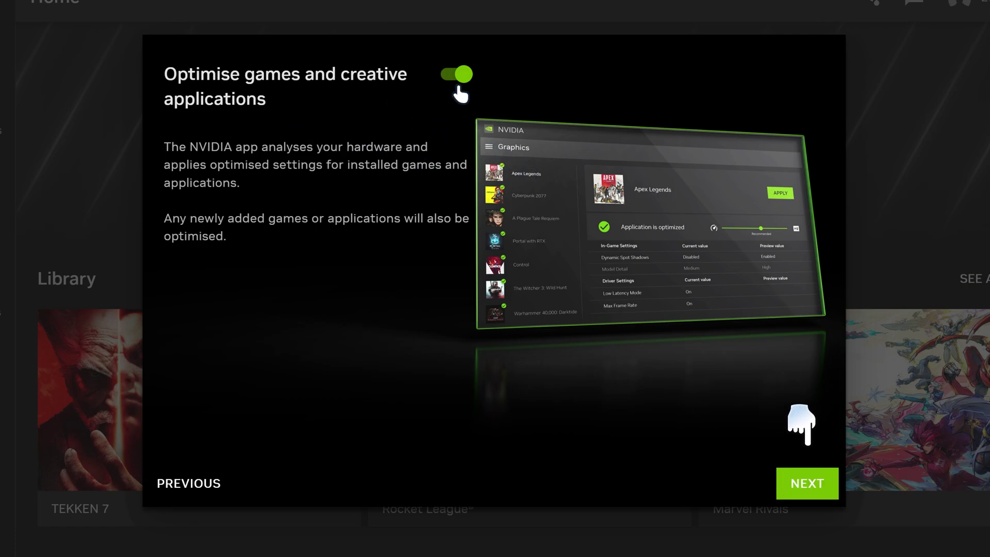
left_click(785, 486)
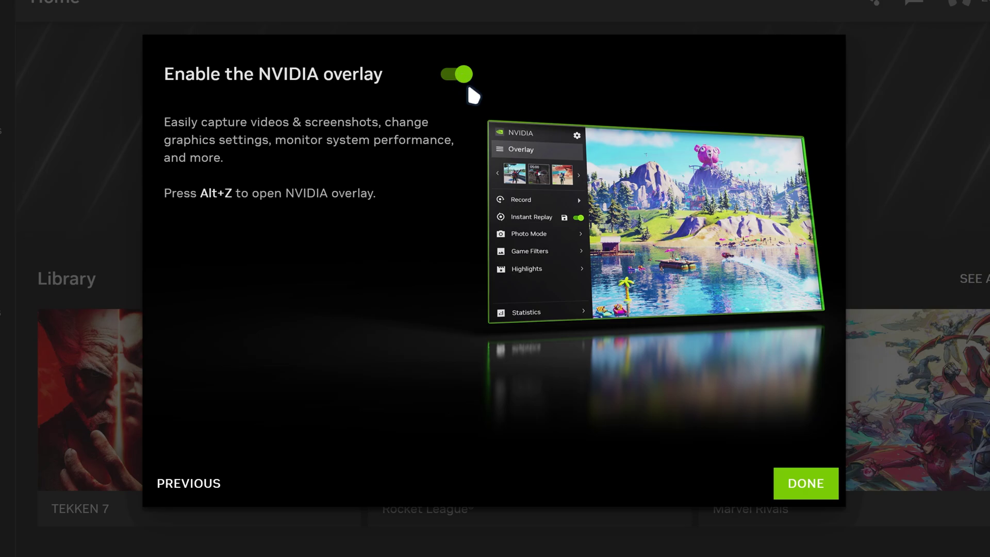
left_click(808, 492)
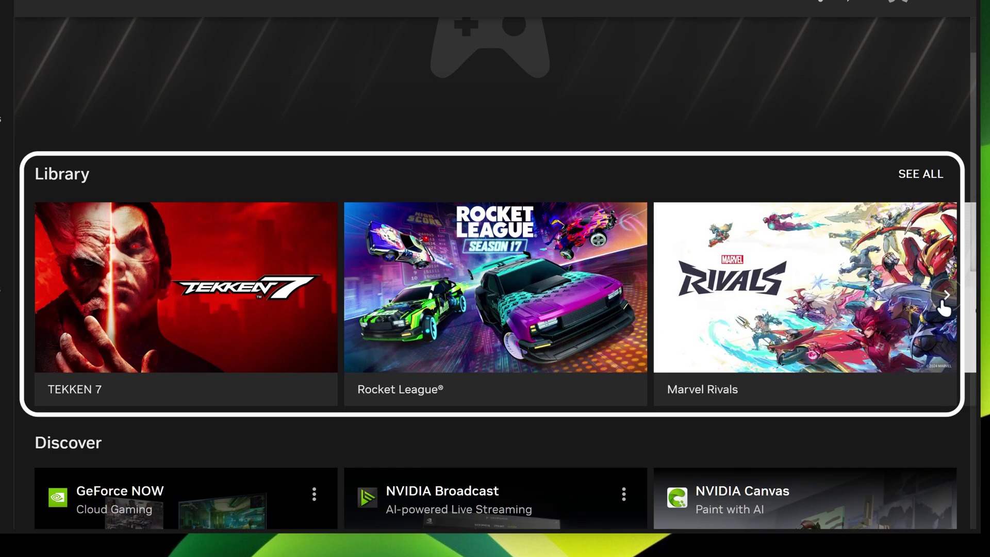
- Page through the Home Library games and scroll to Discover apps such as GeForce NOW and Broadcast
left_click(942, 304)
left_click(942, 304)
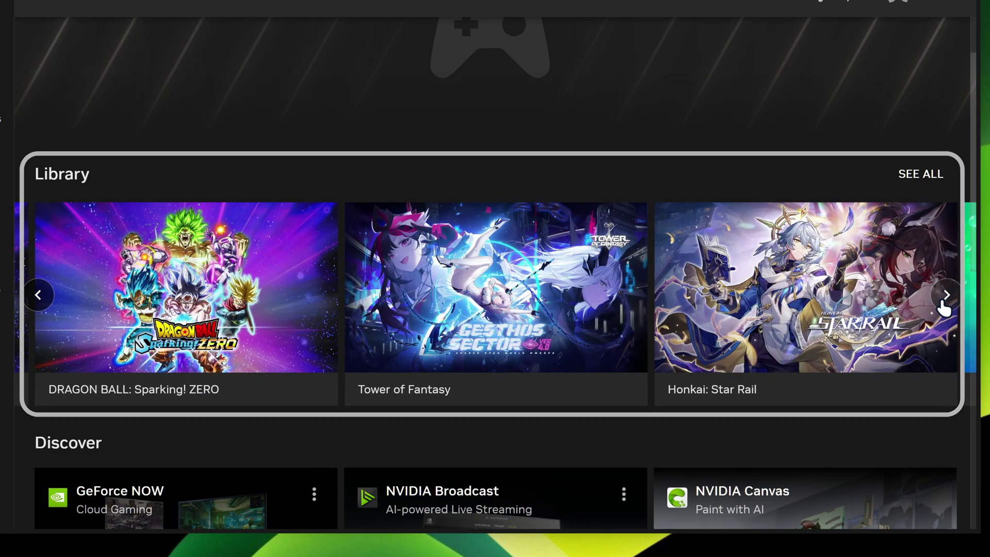
left_click(942, 304)
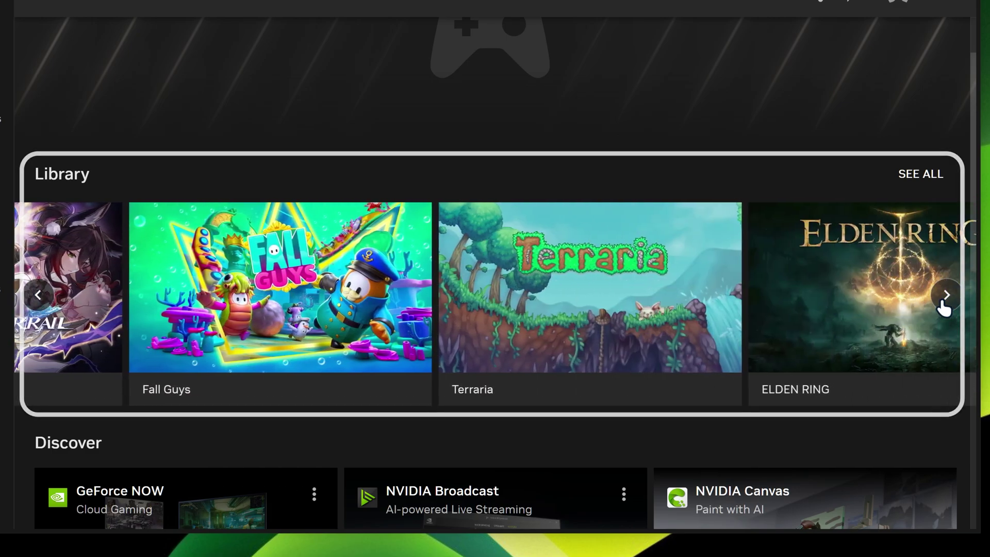
scroll(934, 310, "down", 3)
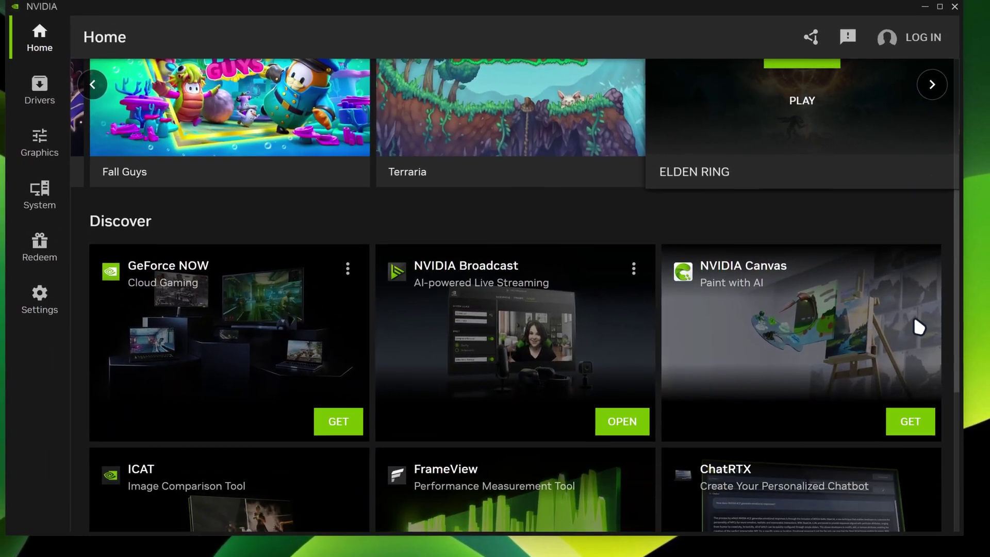
scroll(919, 327, "down", 4)
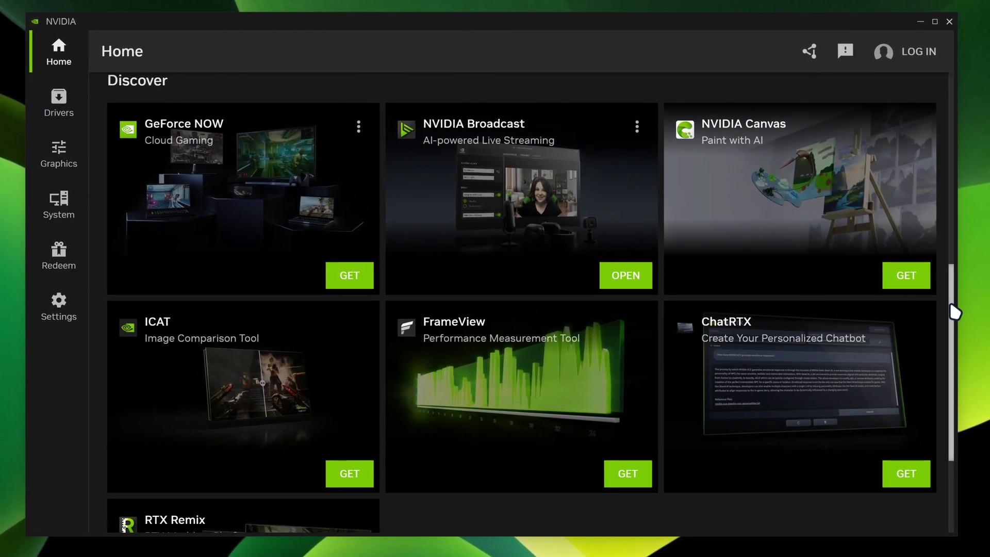
scroll(953, 305, "up", 1)
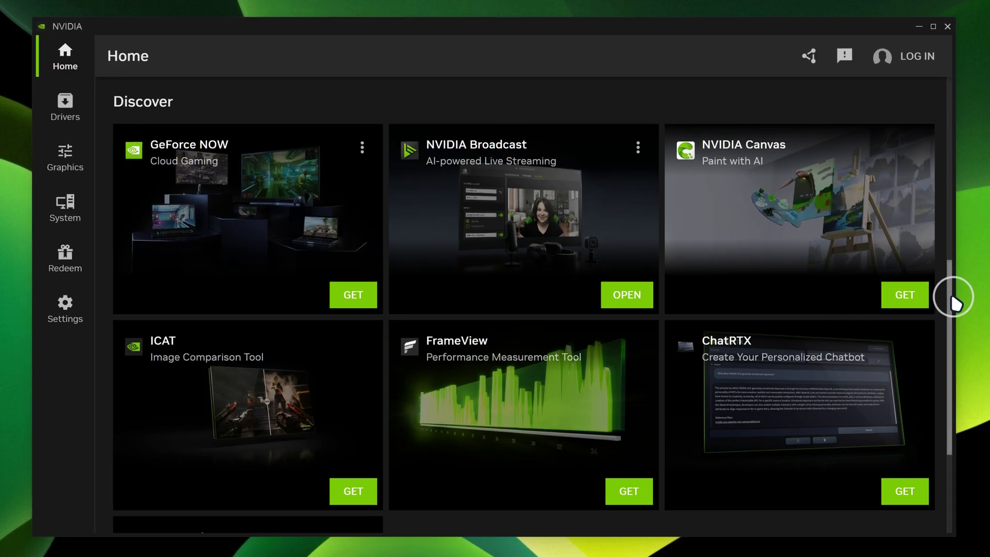
- On Drivers, confirm Game Ready Driver 566.36 is up to date and reselect Game Ready Driver
scroll(952, 292, "up", 8)
left_click(86, 112)
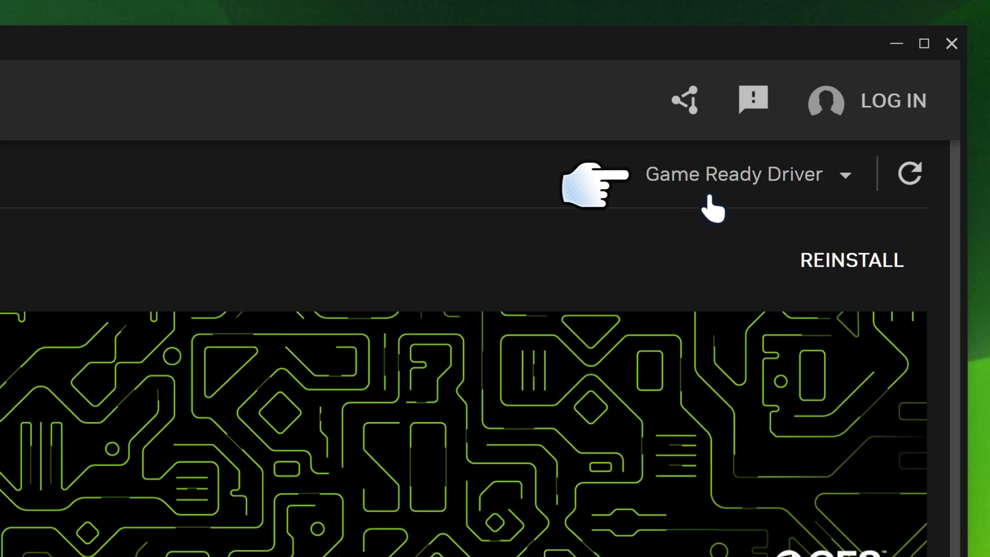
left_click(743, 182)
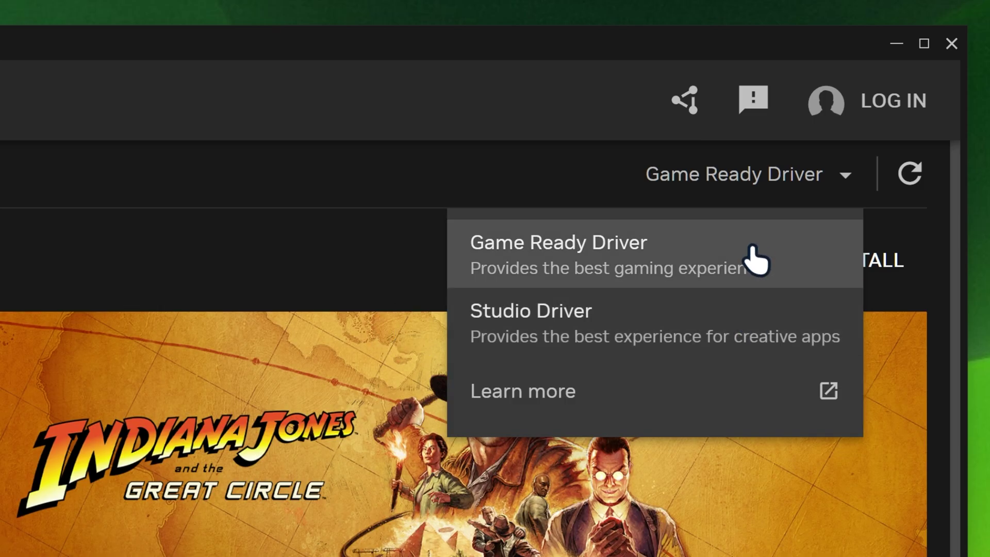
left_click(753, 252)
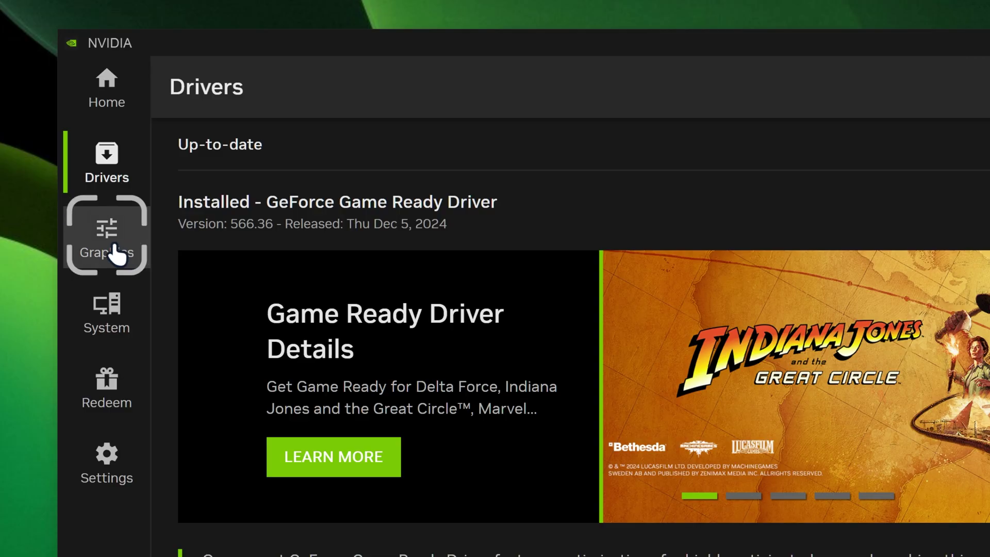
- Review TEKKEN 7, Rocket League and global Graphics settings, then view the two AOC monitors under System
left_click(73, 167)
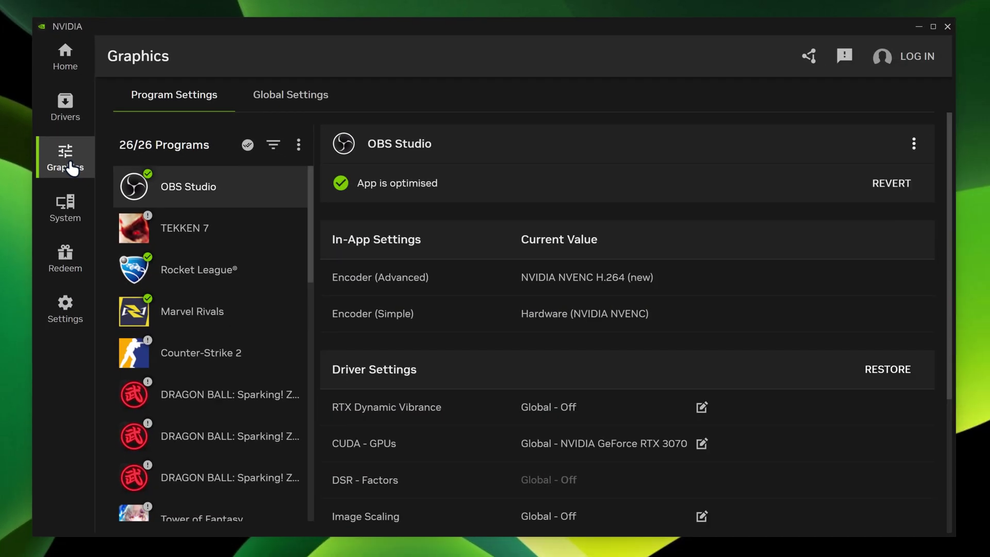
left_click_drag(314, 195, 311, 170)
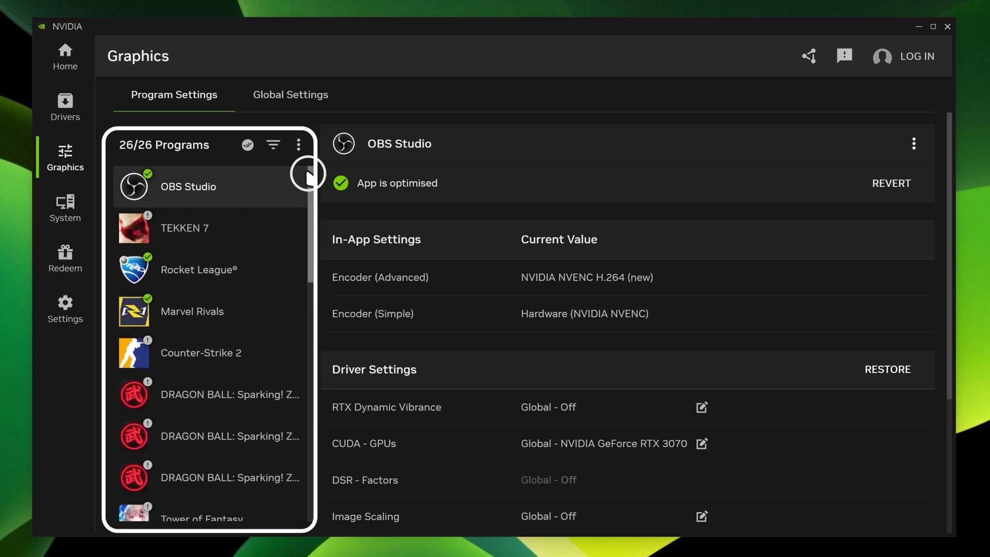
left_click(257, 238)
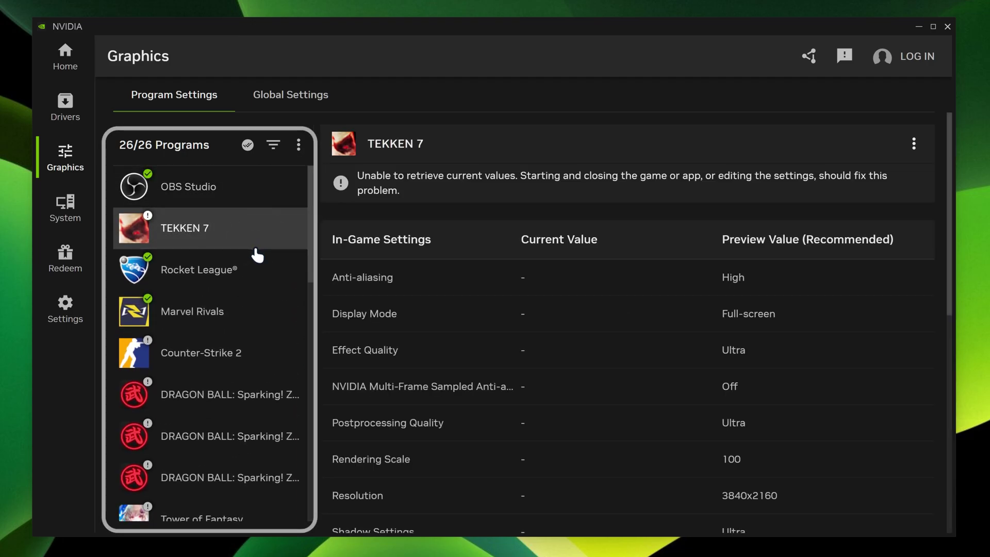
left_click(255, 277)
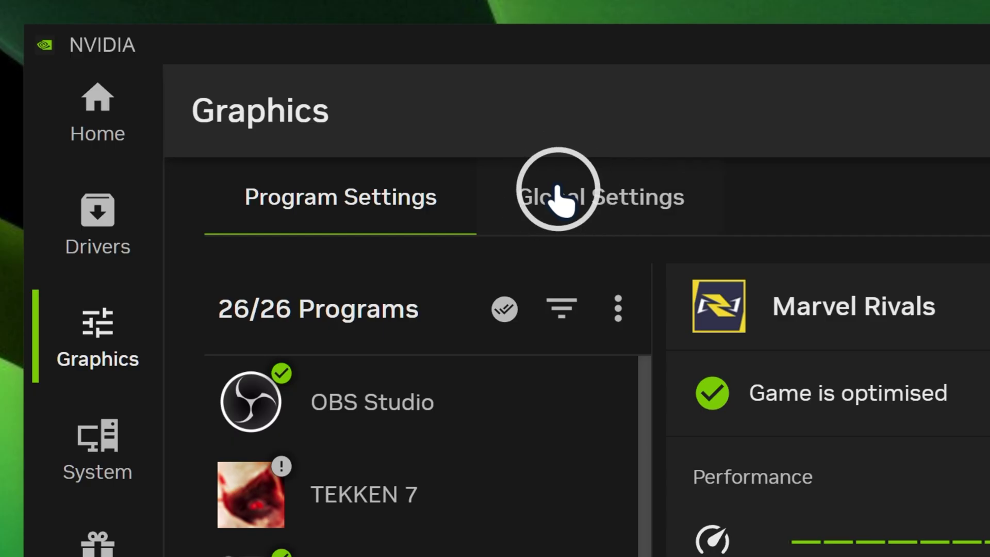
left_click(270, 93)
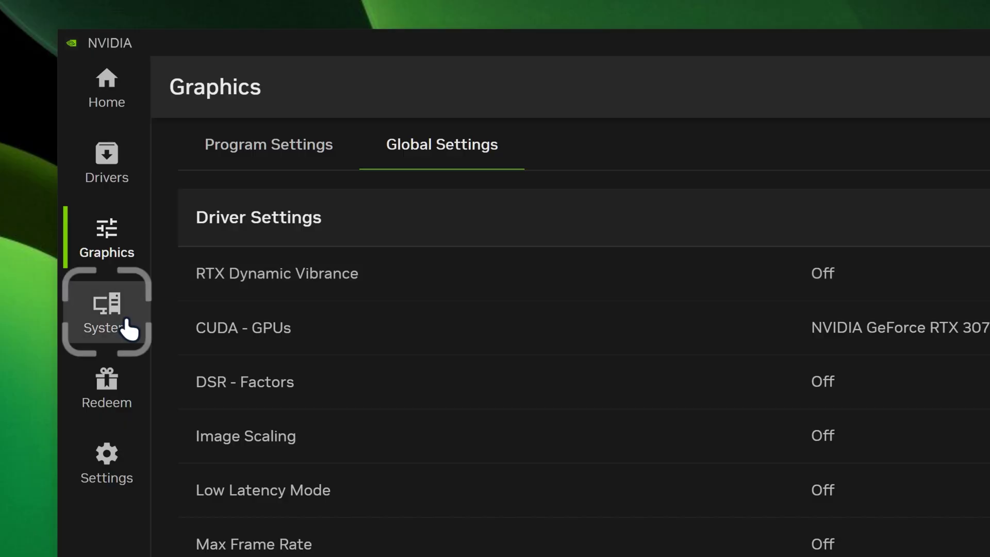
left_click(78, 218)
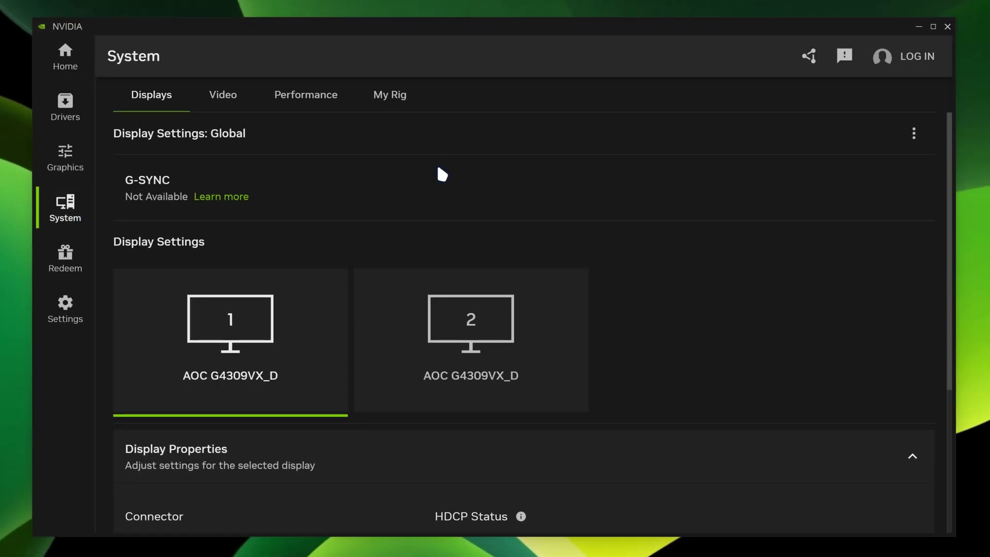
scroll(439, 175, "down", 2)
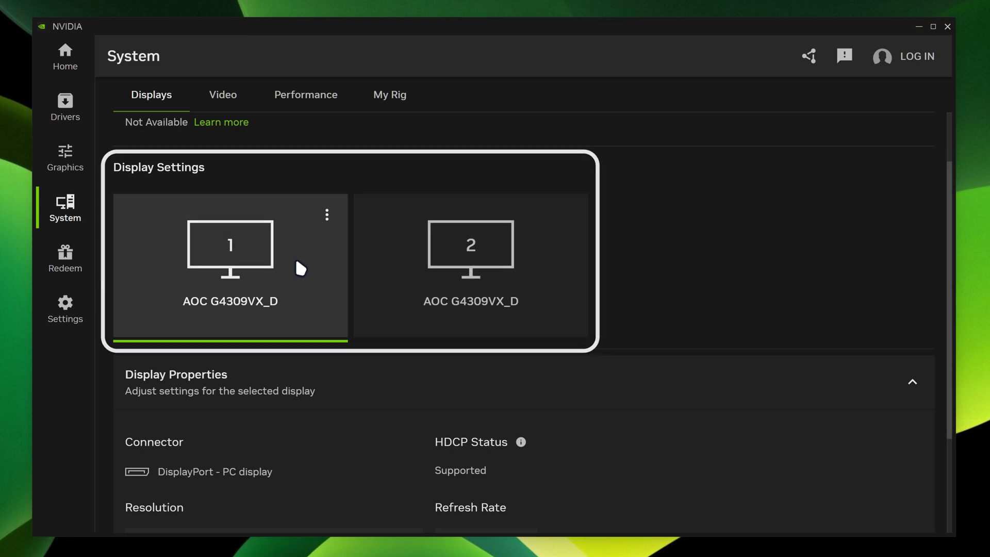
scroll(300, 267, "down", 3)
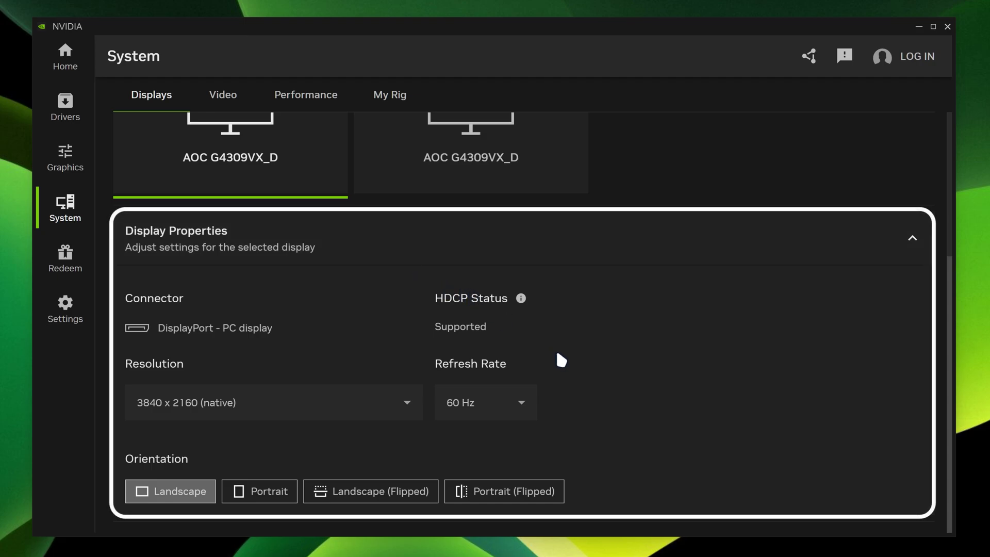
left_click(519, 405)
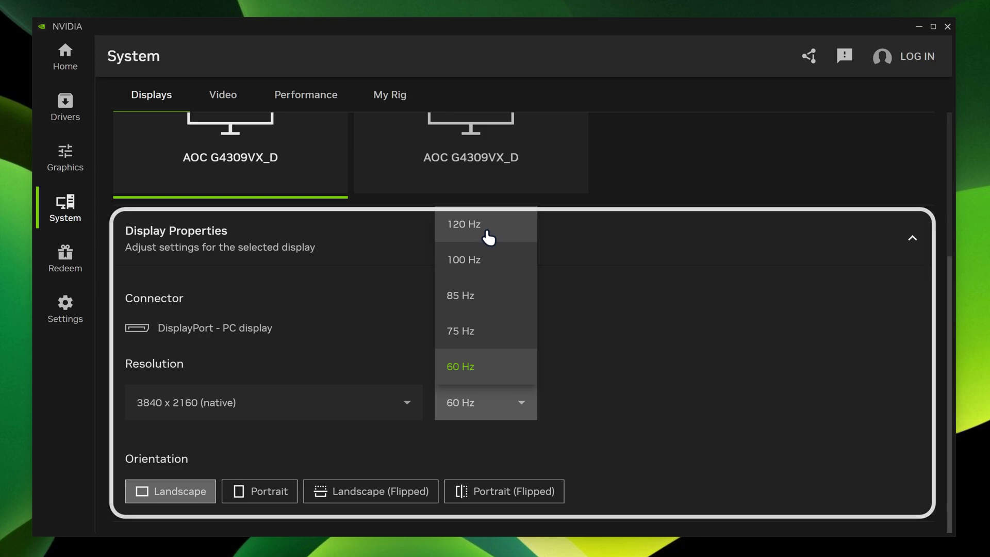
left_click(588, 407)
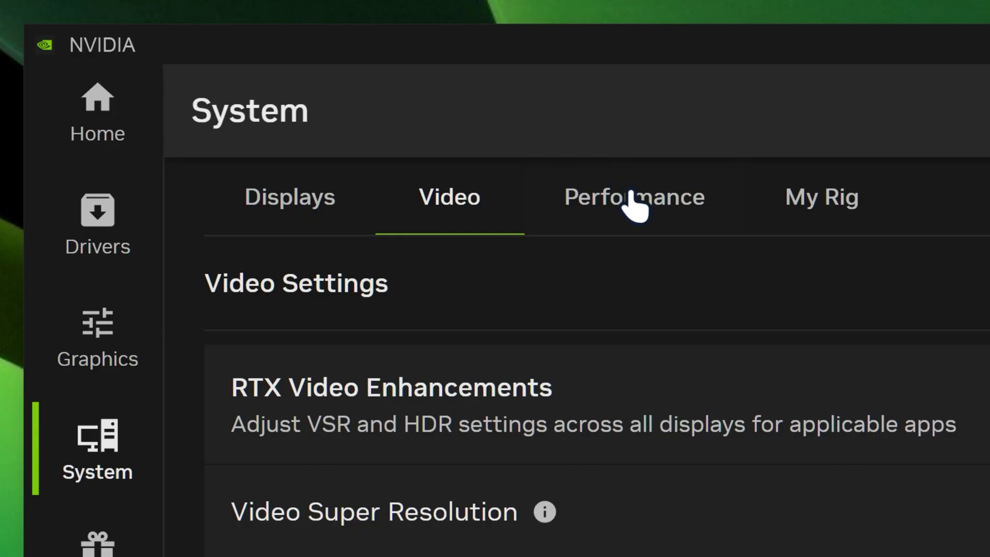
- Review live GPU Performance stats, then the My Rig tab: Windows 11 Pro, Ryzen 5 5600X, RTX 3070
left_click(635, 204)
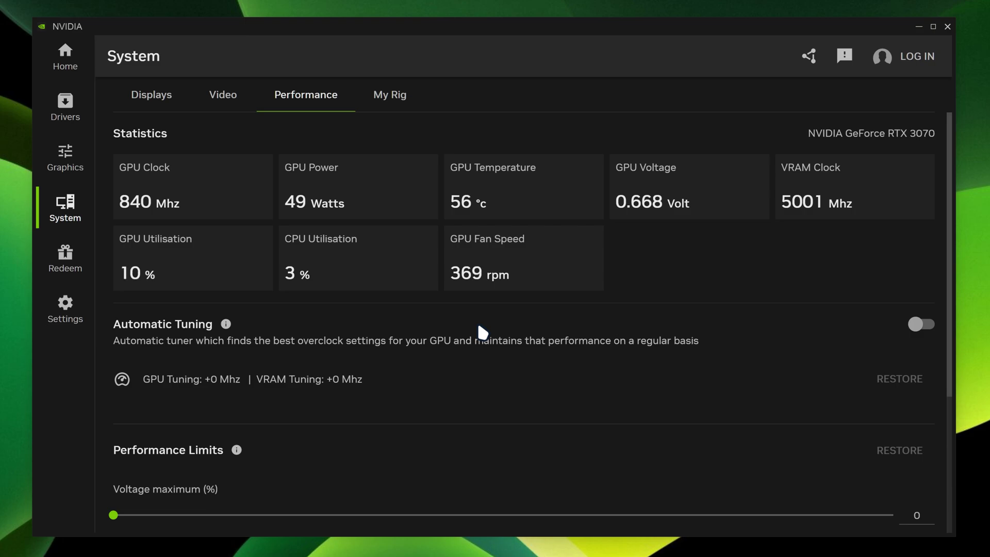
scroll(478, 326, "down", 1)
scroll(480, 328, "down", 3)
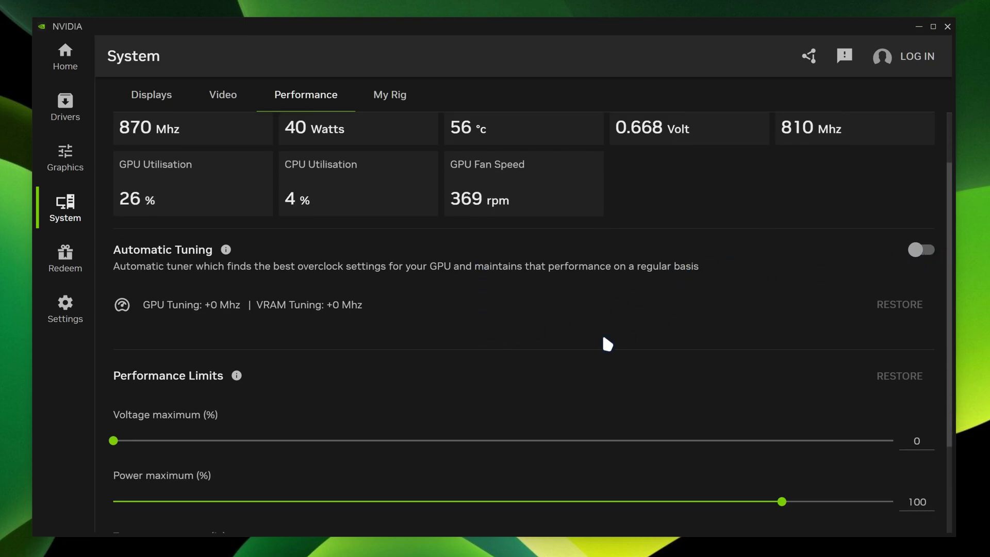
scroll(607, 344, "up", 4)
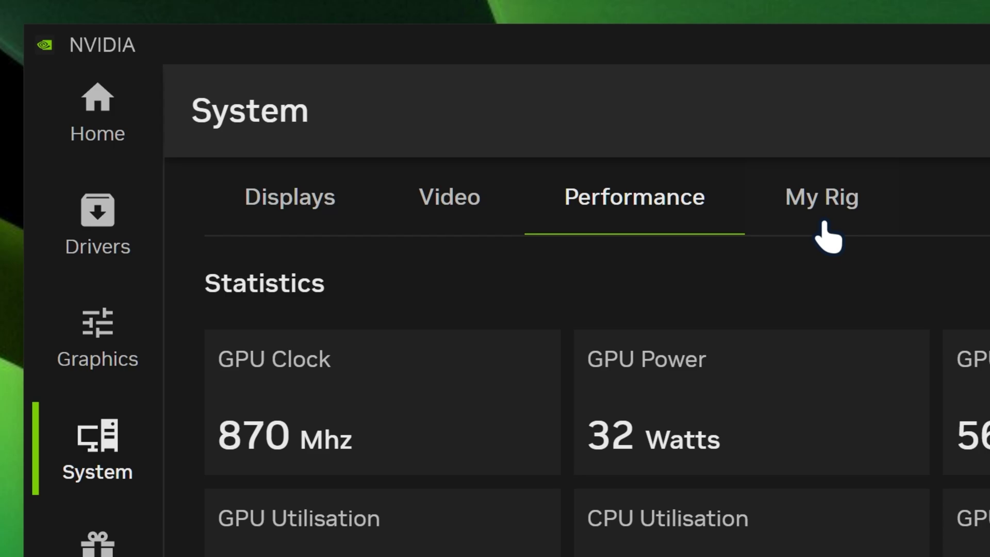
left_click(824, 224)
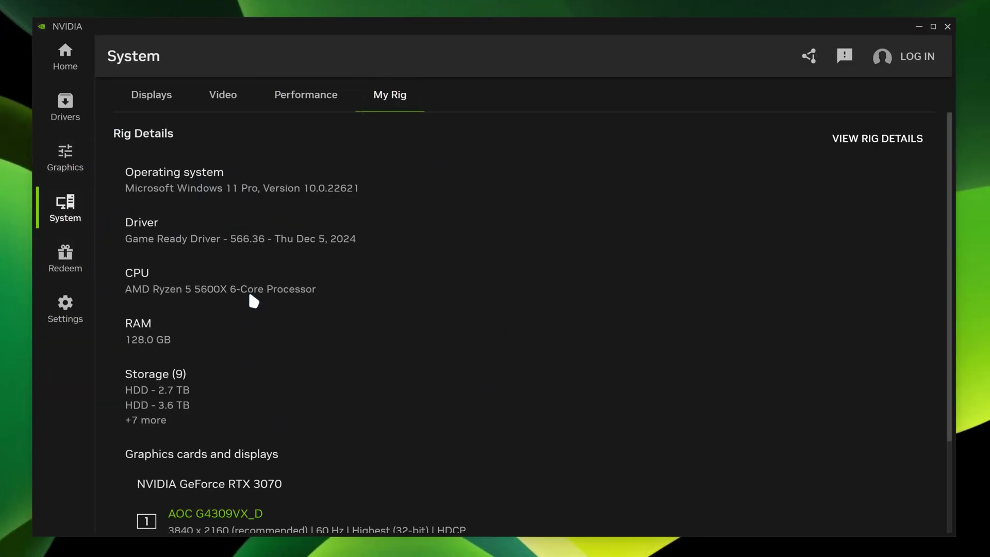
- Visit the Redeem page's coupon code field, then go to Settings showing the Features options
left_click(70, 269)
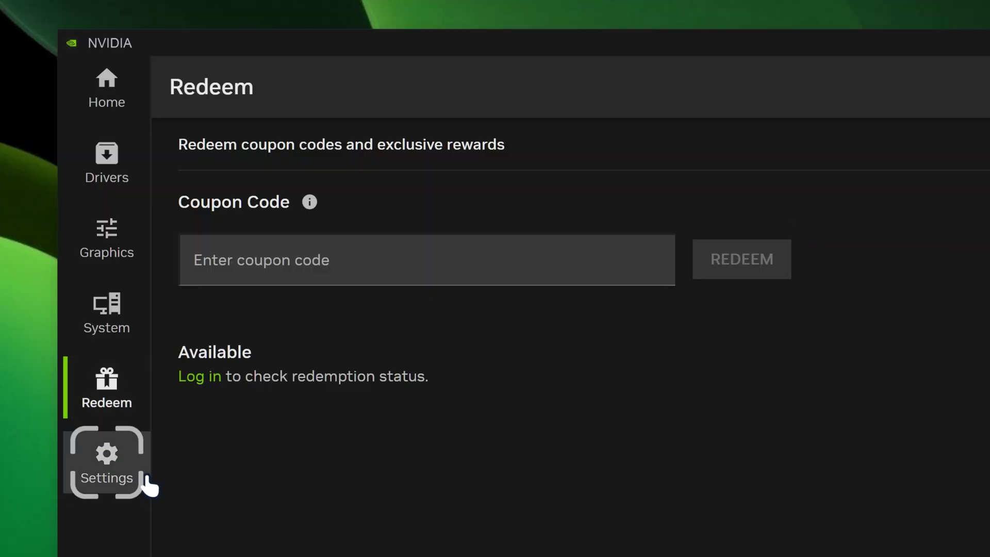
left_click(138, 474)
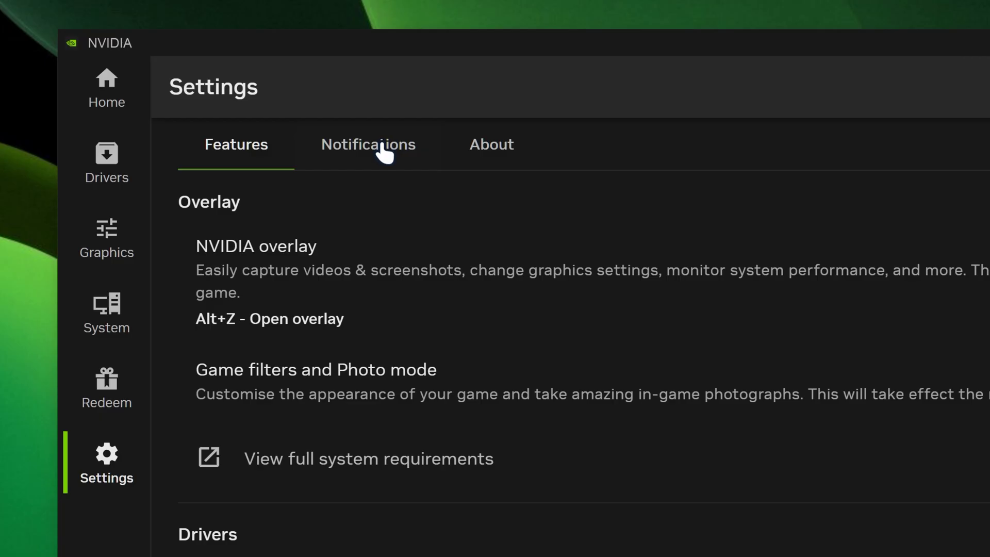
- Switch Settings to Notifications, where Driver updates and Available rewards are both checked
left_click(250, 94)
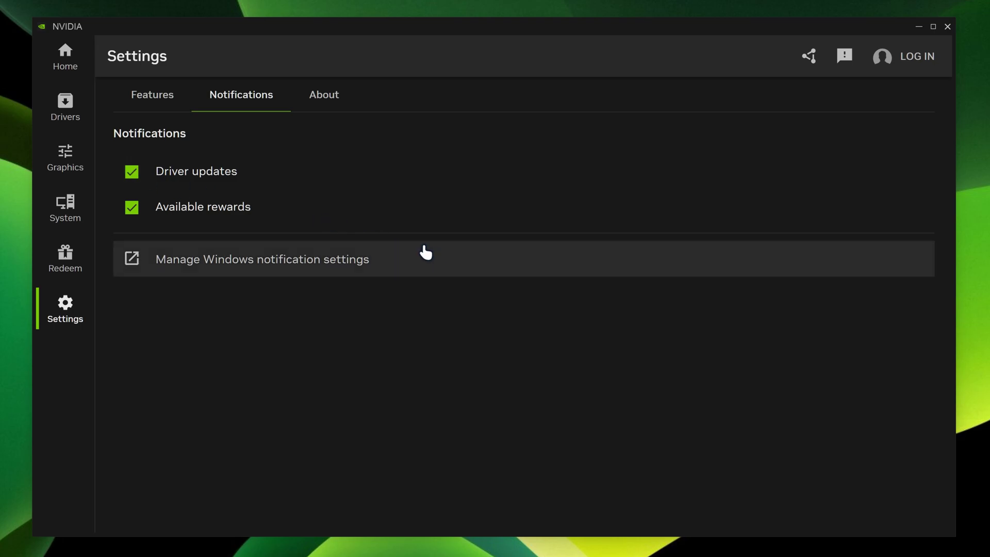
- Uncheck Available rewards notifications, then under About > Privacy uncheck configuration, performance and usage data
left_click(132, 208)
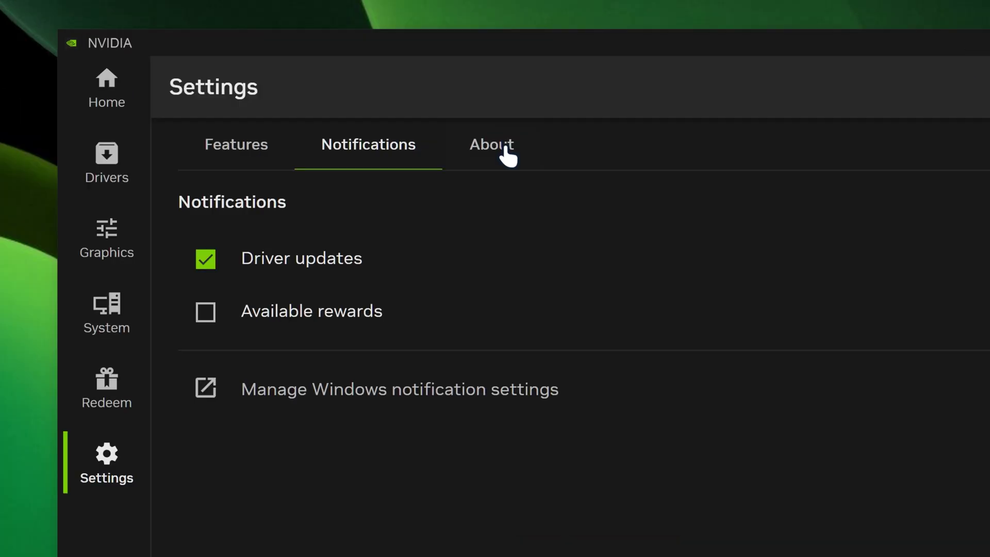
left_click(324, 94)
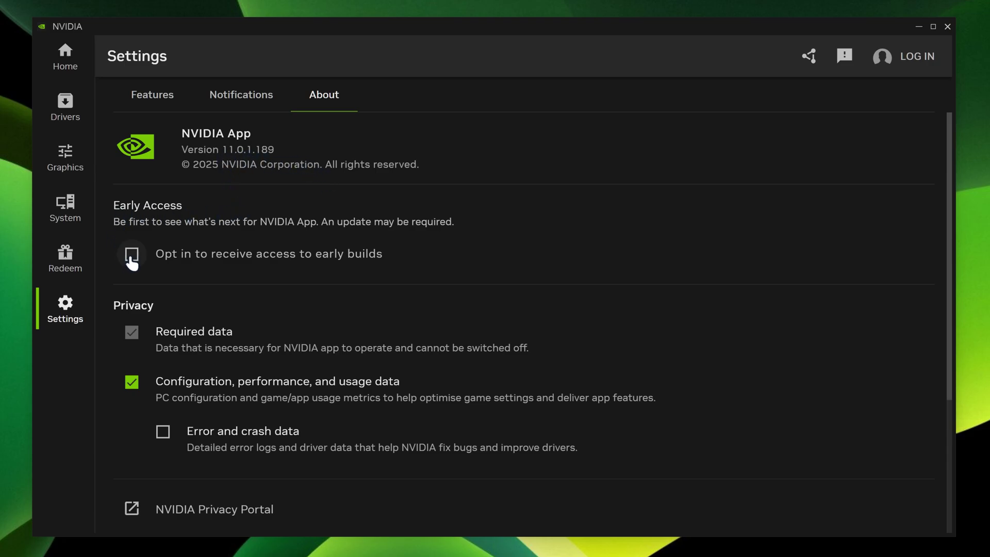
scroll(134, 288, "down", 2)
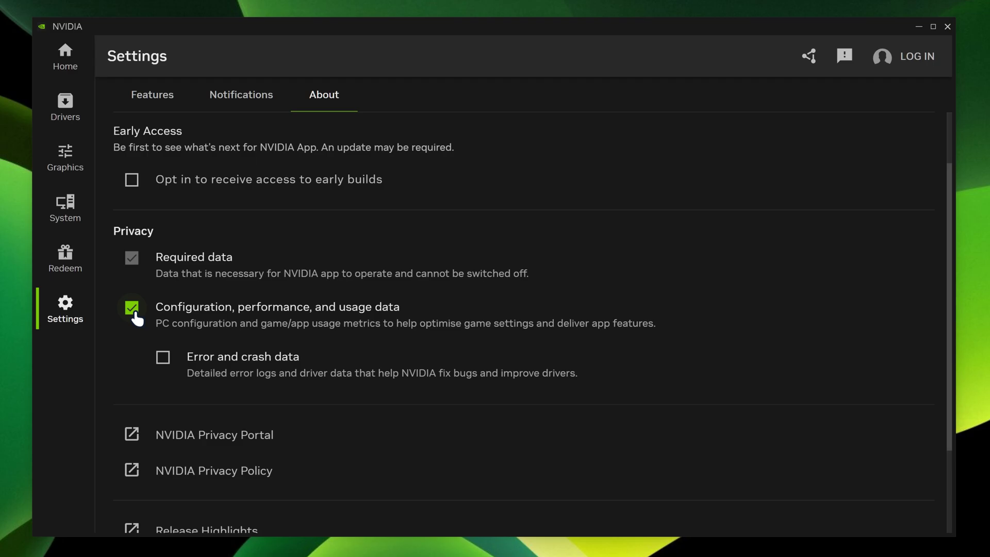
left_click(133, 310)
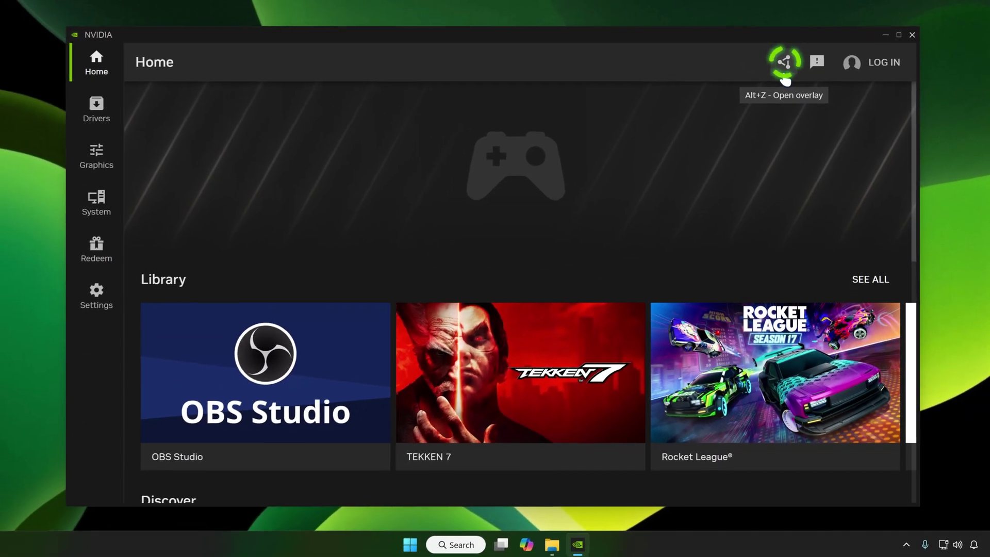
- Open the NVIDIA overlay with Gallery, Record, Instant Replay, Screenshot and Photo mode
left_click(724, 106)
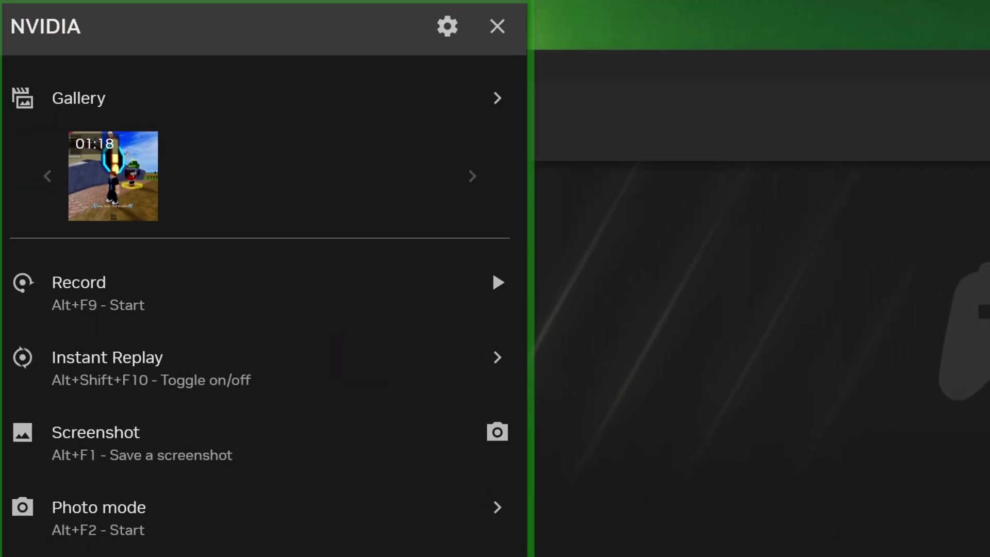